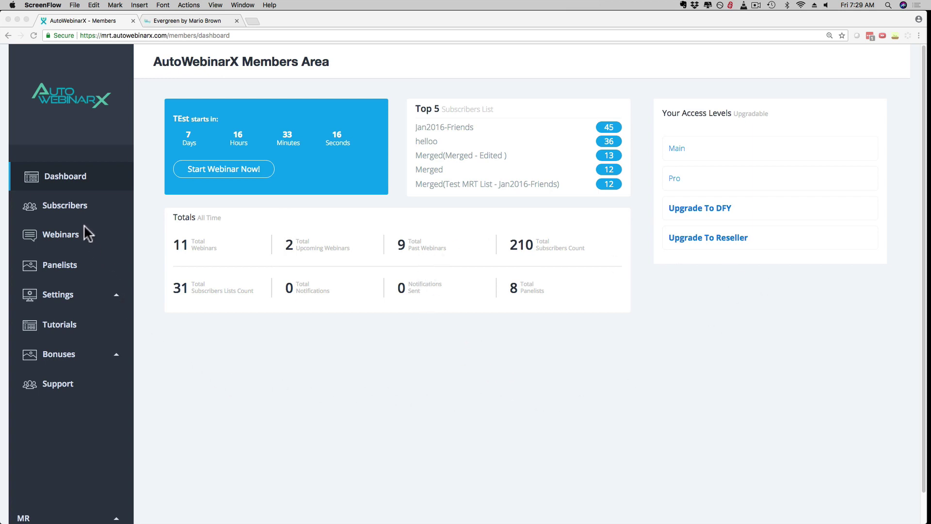
Open the webinars list and look over the upcoming and past webinars.
{"action": "left_click", "coordinate": [55, 237]}
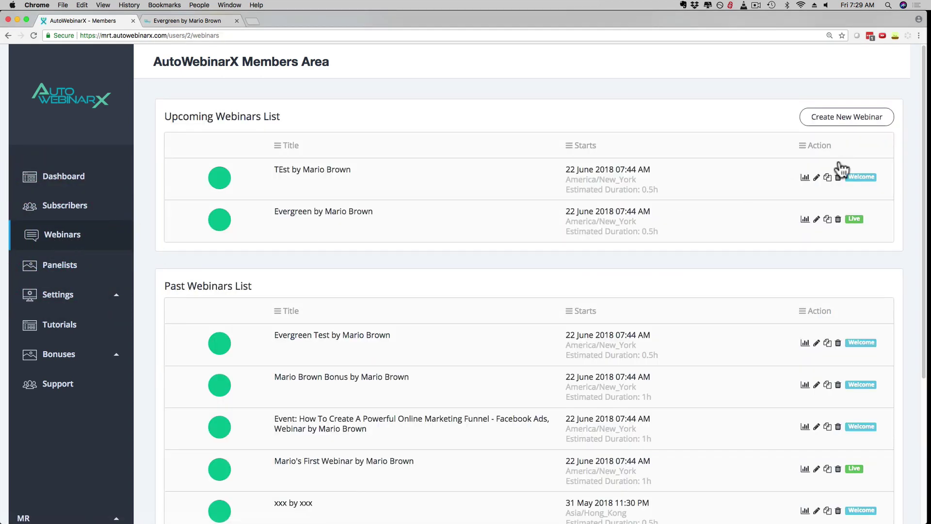
{"action": "scroll", "coordinate": [344, 201], "scroll_direction": "down", "scroll_amount": 1}
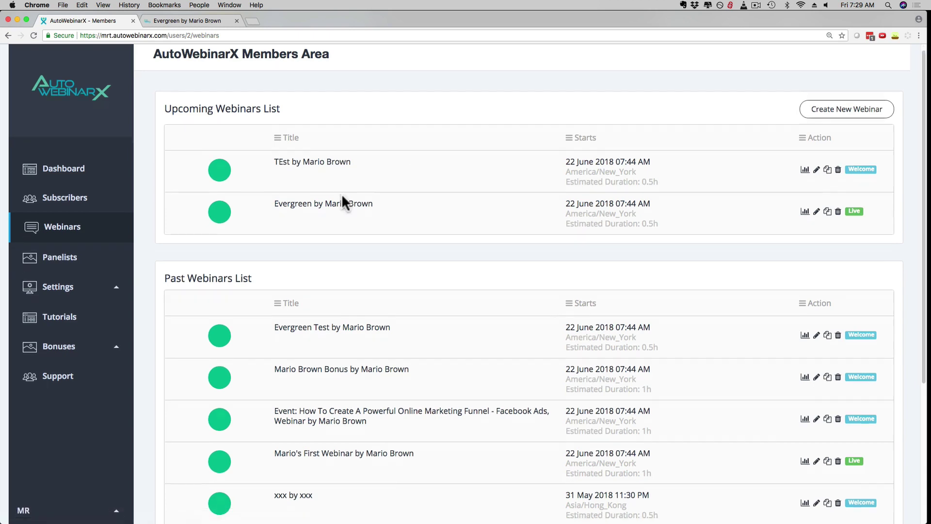
{"action": "scroll", "coordinate": [342, 196], "scroll_direction": "down", "scroll_amount": 1}
{"action": "scroll", "coordinate": [308, 297], "scroll_direction": "up", "scroll_amount": 2}
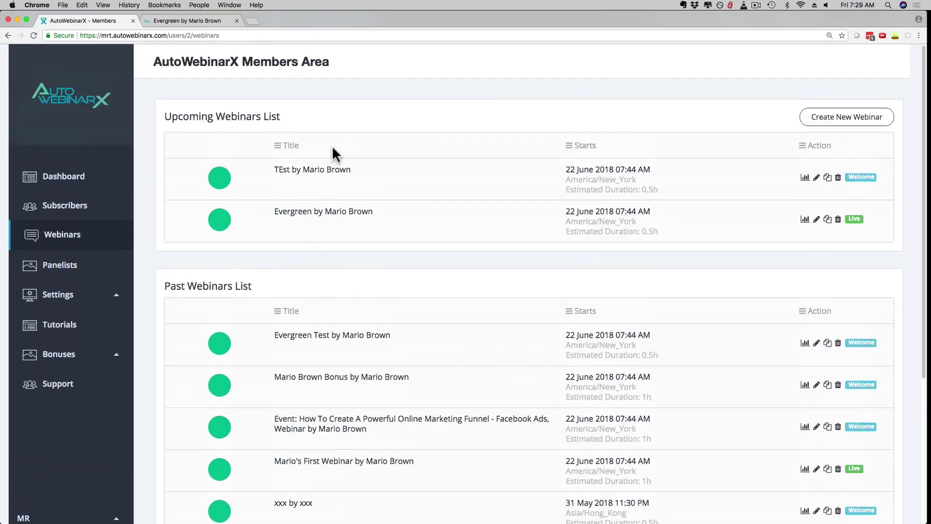
Start a new webinar with the suggested "Case Study Bonus (all info inside the file)" title, description "test2" and sign-up list Jan2016-Friends.
{"action": "left_click", "coordinate": [832, 119]}
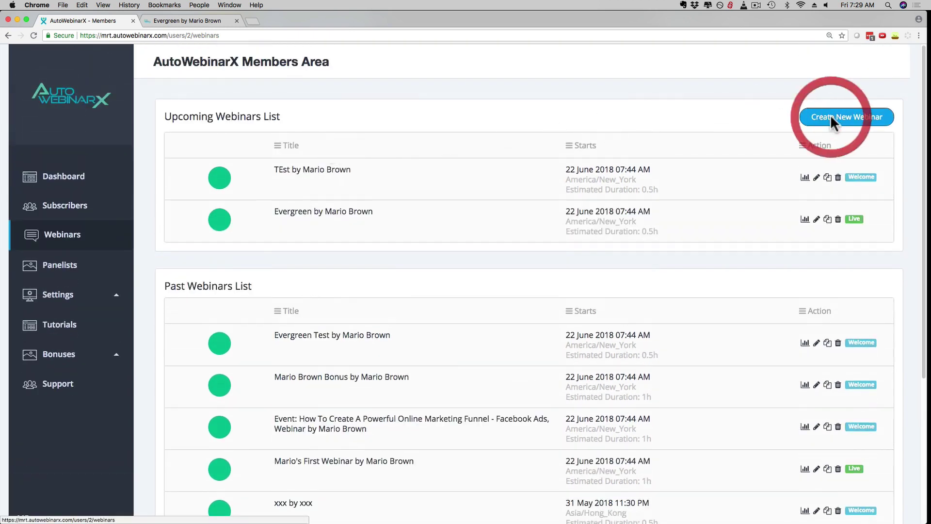
{"action": "left_click", "coordinate": [301, 167]}
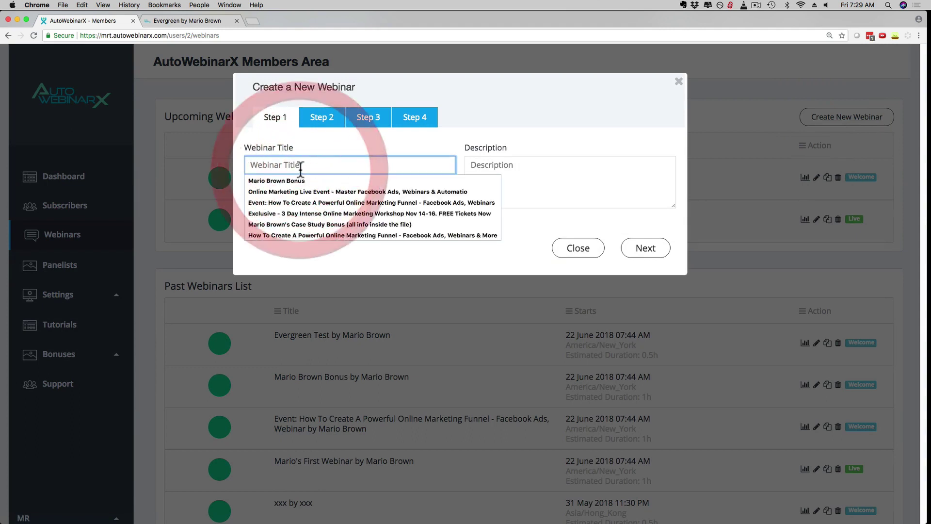
{"action": "left_click", "coordinate": [283, 224]}
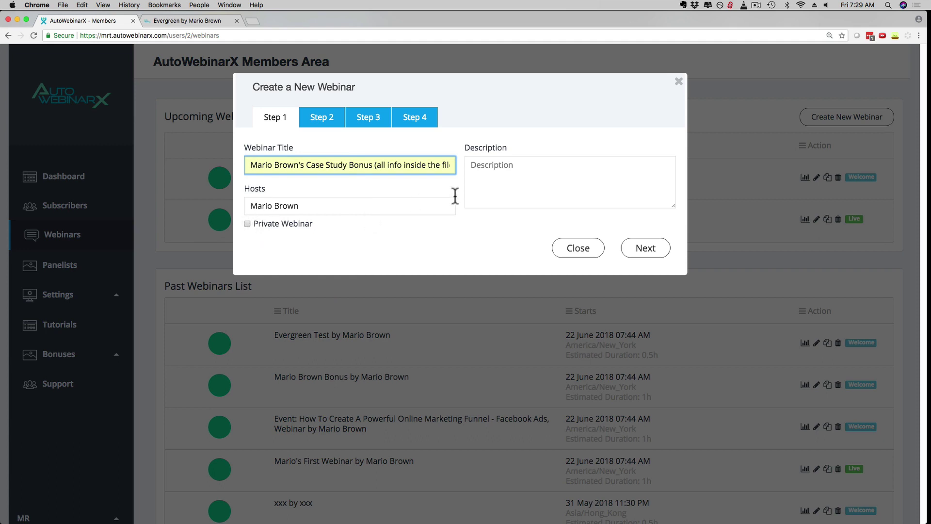
{"action": "left_click", "coordinate": [516, 167]}
{"action": "type", "text": "test2"}
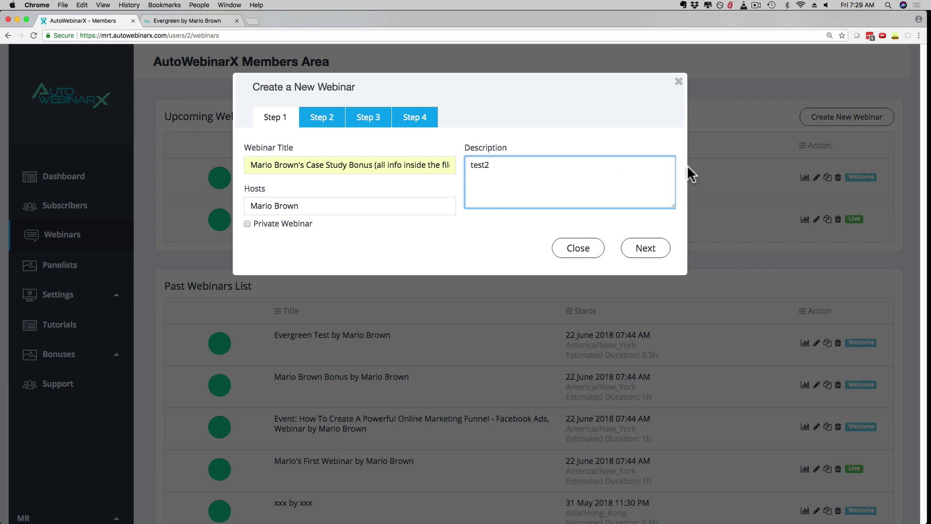
{"action": "left_click", "coordinate": [643, 248]}
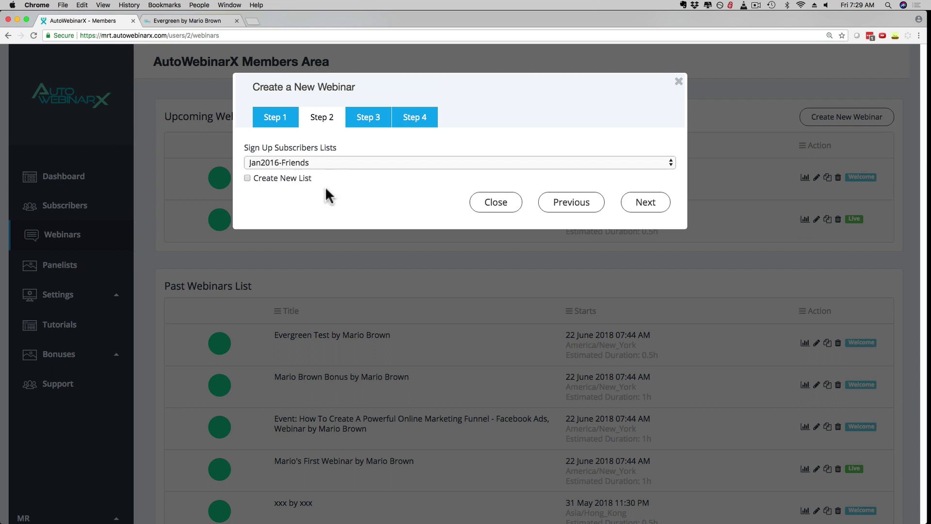
{"action": "left_click", "coordinate": [639, 202]}
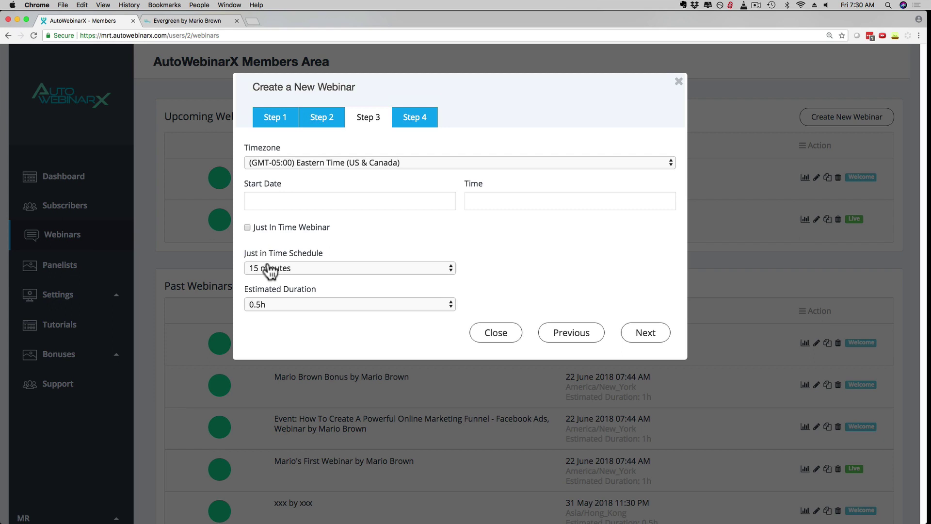
Set the start date to 06/22/2018 and make it a just-in-time webinar on a 15-minute schedule.
{"action": "left_click", "coordinate": [639, 332]}
{"action": "left_click", "coordinate": [258, 232]}
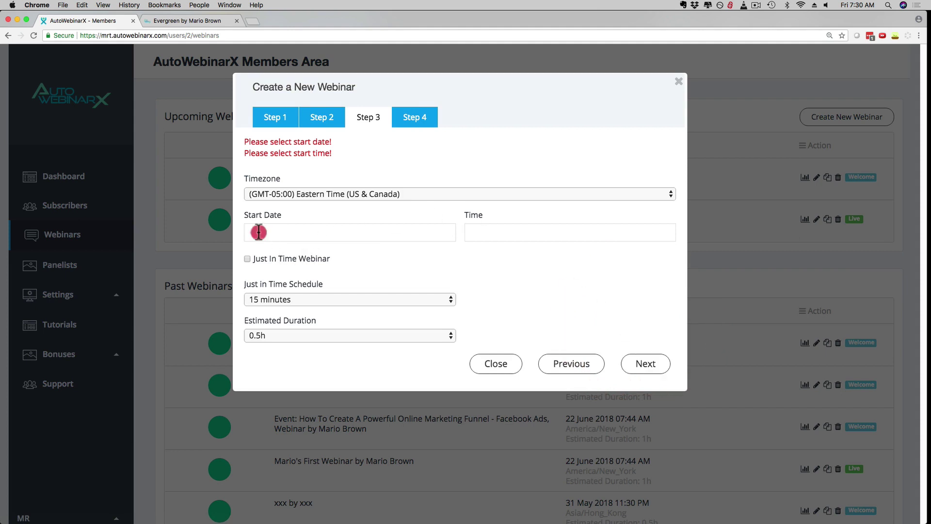
{"action": "left_click", "coordinate": [352, 323]}
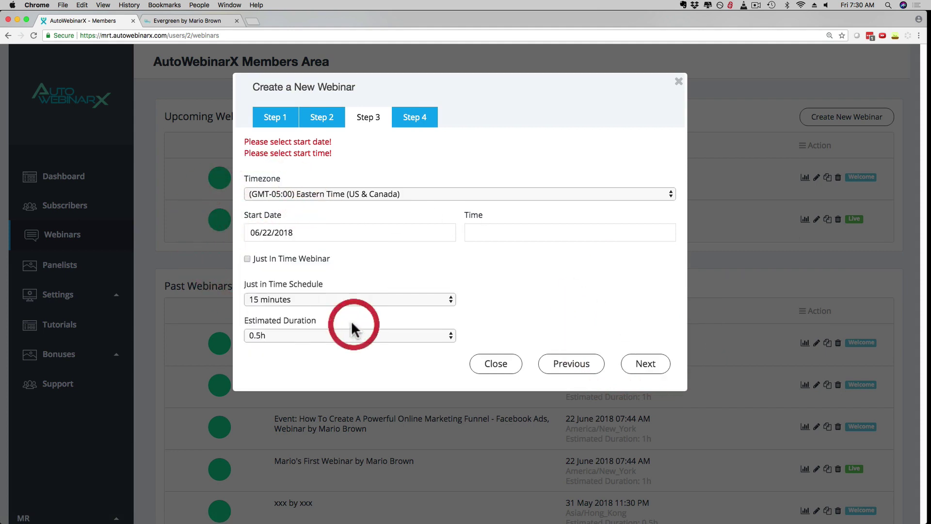
{"action": "left_click", "coordinate": [257, 258]}
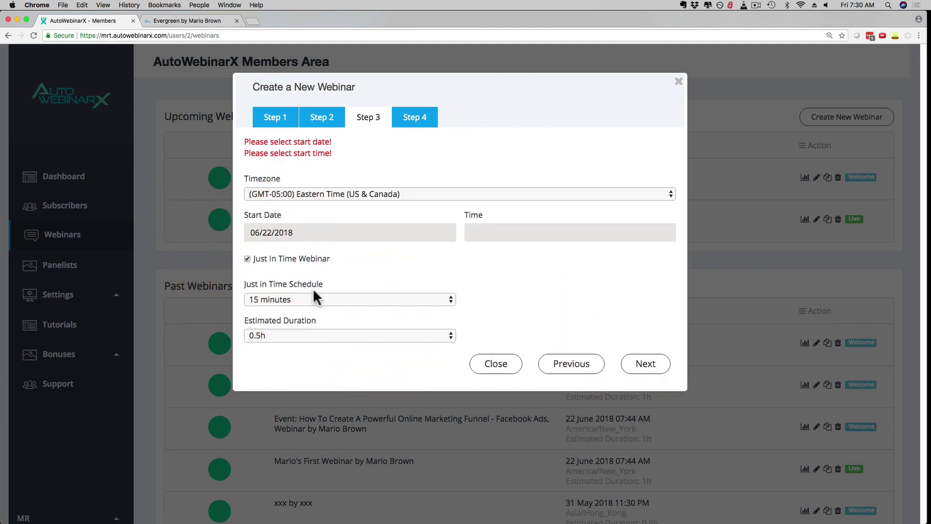
{"action": "left_click", "coordinate": [307, 299]}
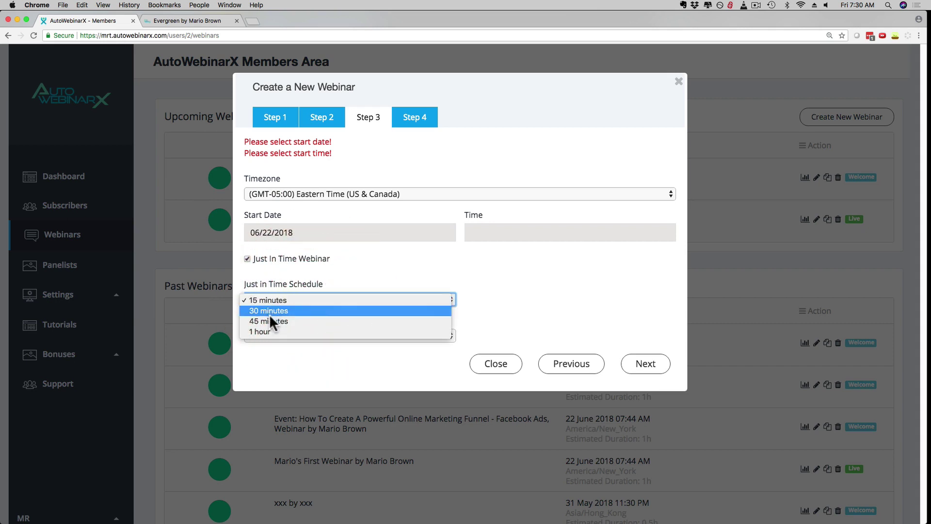
{"action": "left_click", "coordinate": [637, 362]}
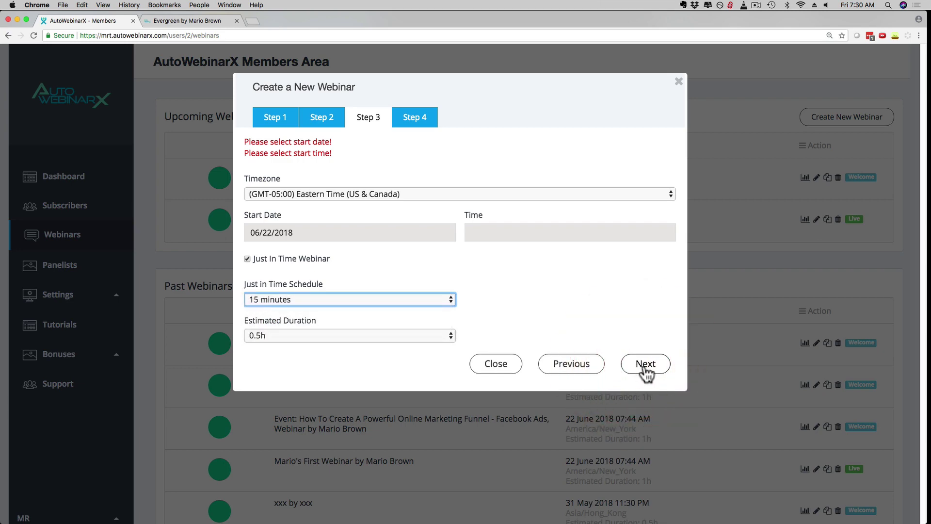
{"action": "left_click", "coordinate": [639, 362]}
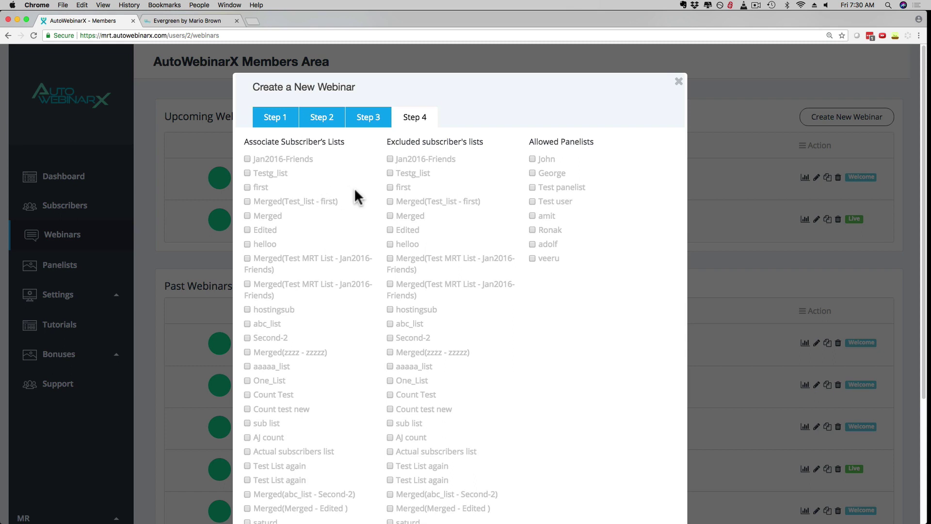
Exclude the Testg_list subscribers from the new webinar and add it.
{"action": "left_click", "coordinate": [390, 173]}
{"action": "scroll", "coordinate": [575, 206], "scroll_direction": "down", "scroll_amount": 5}
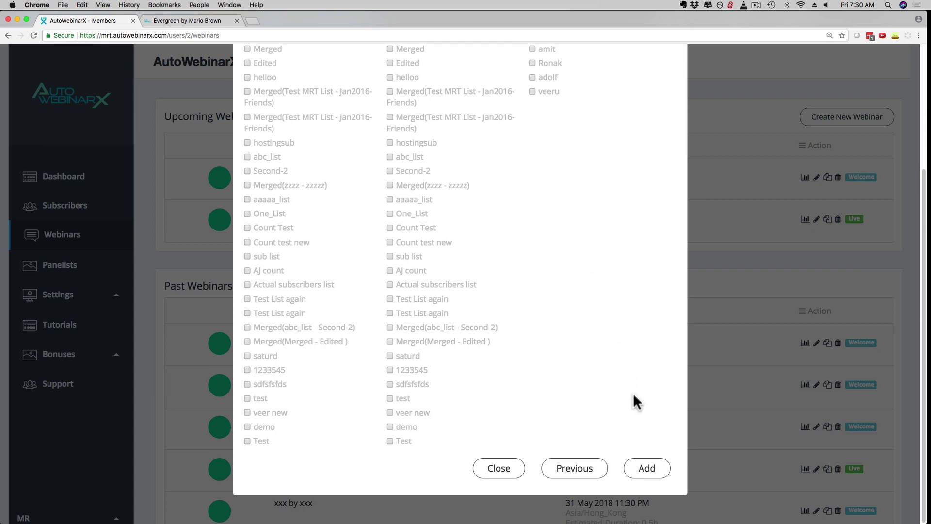
{"action": "left_click", "coordinate": [647, 468]}
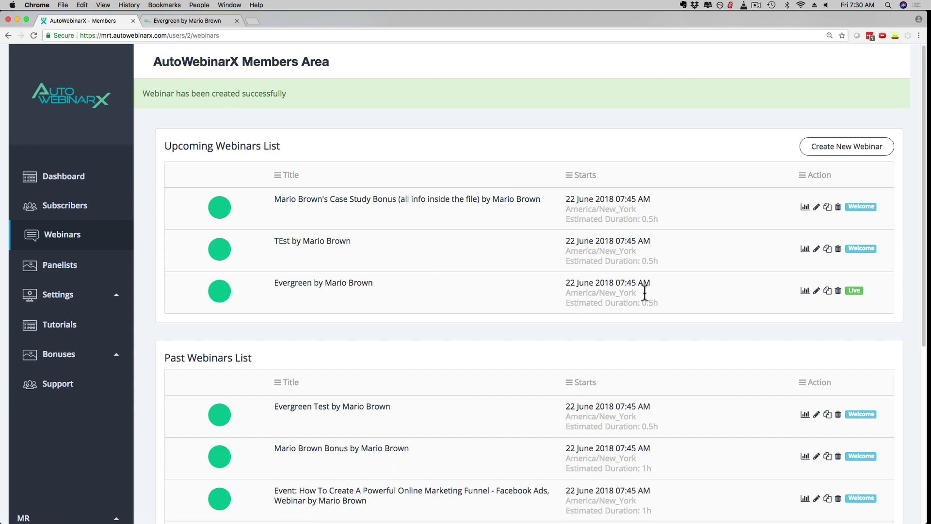
Open the Evergreen webinar for editing and show its invite URLs.
{"action": "left_click", "coordinate": [817, 290]}
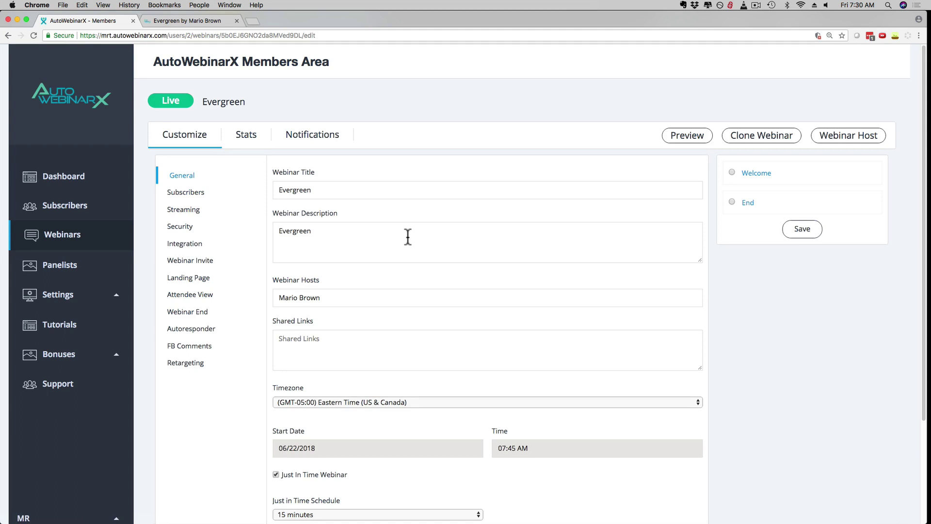
{"action": "scroll", "coordinate": [409, 244], "scroll_direction": "down", "scroll_amount": 1}
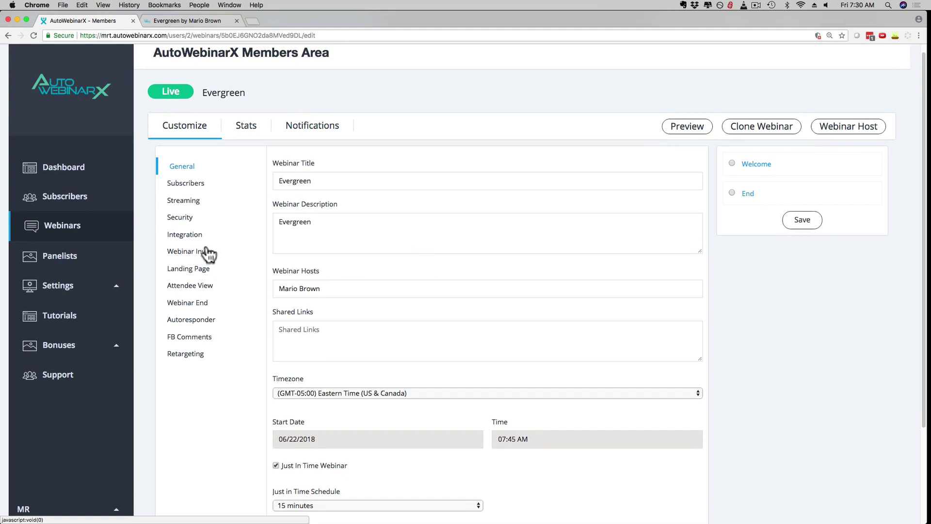
{"action": "left_click", "coordinate": [185, 253]}
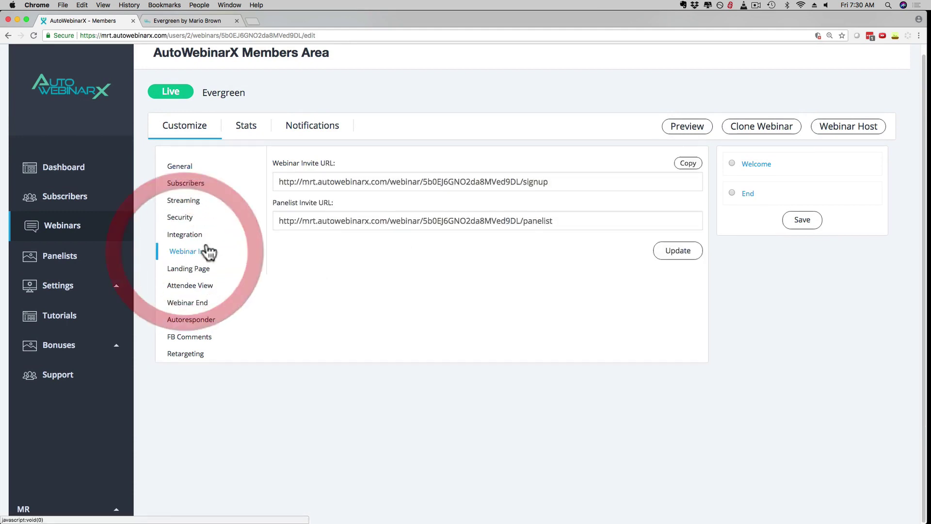
Switch to the Evergreen sign-up page, reload it, and examine the countdown and the Reserve your Spot form.
{"action": "left_click", "coordinate": [172, 19]}
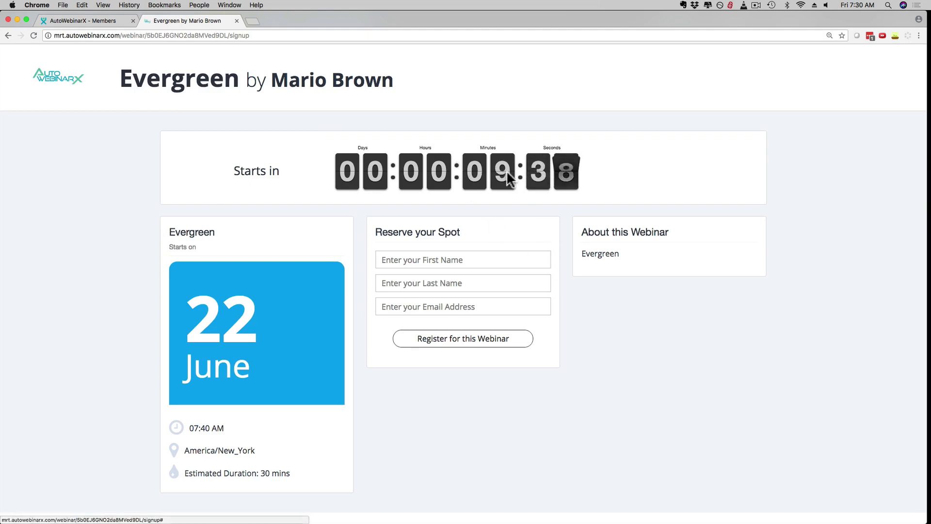
{"action": "left_click", "coordinate": [33, 36]}
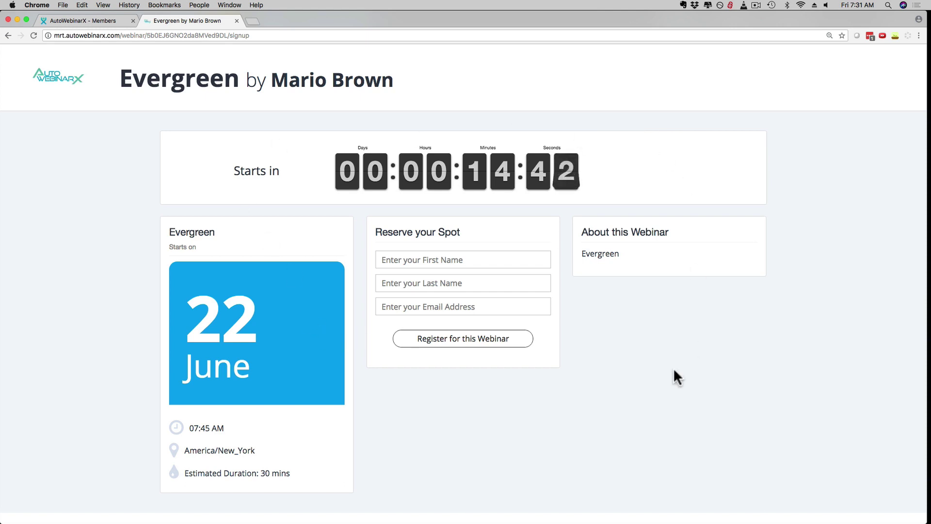
{"action": "left_click", "coordinate": [382, 232]}
{"action": "left_click_drag", "start_coordinate": [381, 232], "coordinate": [467, 231]}
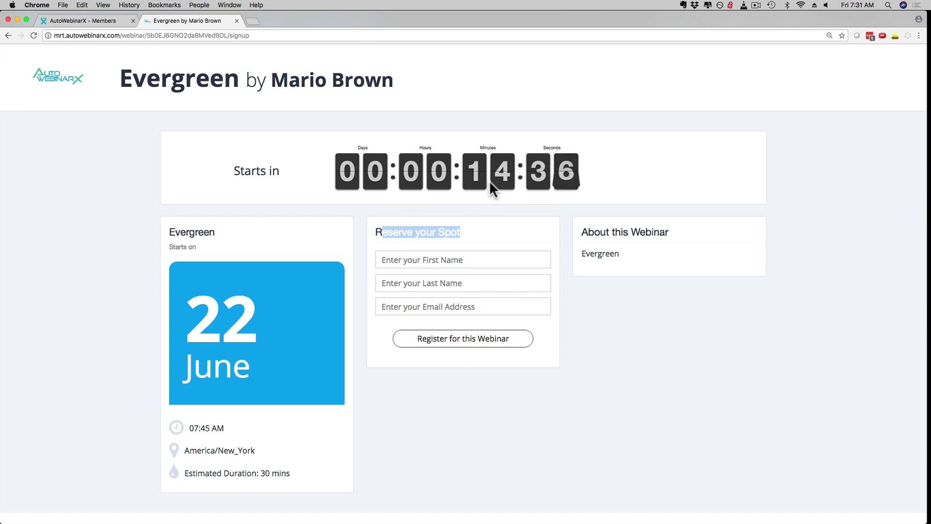
{"action": "left_click", "coordinate": [726, 314]}
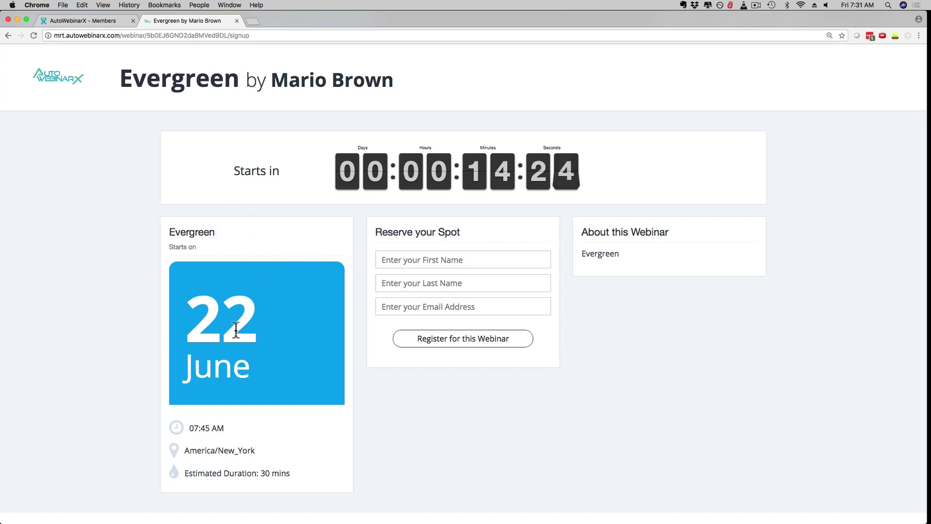
Return to the Evergreen webinar's settings in the members area and review its general options, including shared links and the just-in-time schedule.
{"action": "left_click", "coordinate": [73, 19]}
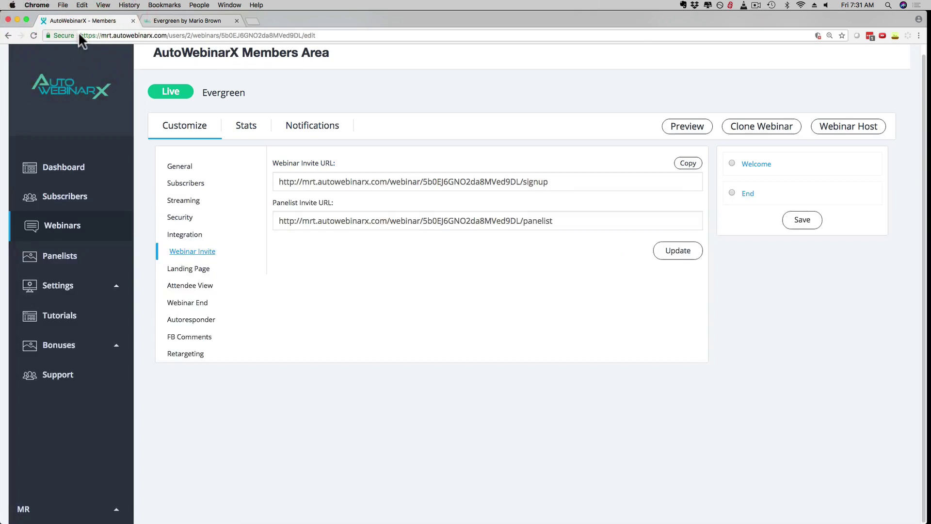
{"action": "left_click", "coordinate": [182, 167]}
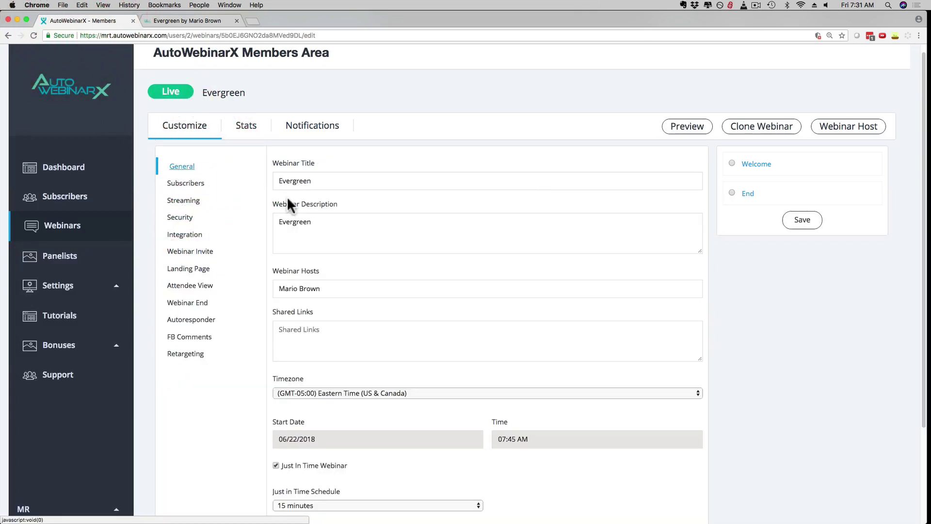
{"action": "scroll", "coordinate": [325, 203], "scroll_direction": "down", "scroll_amount": 1}
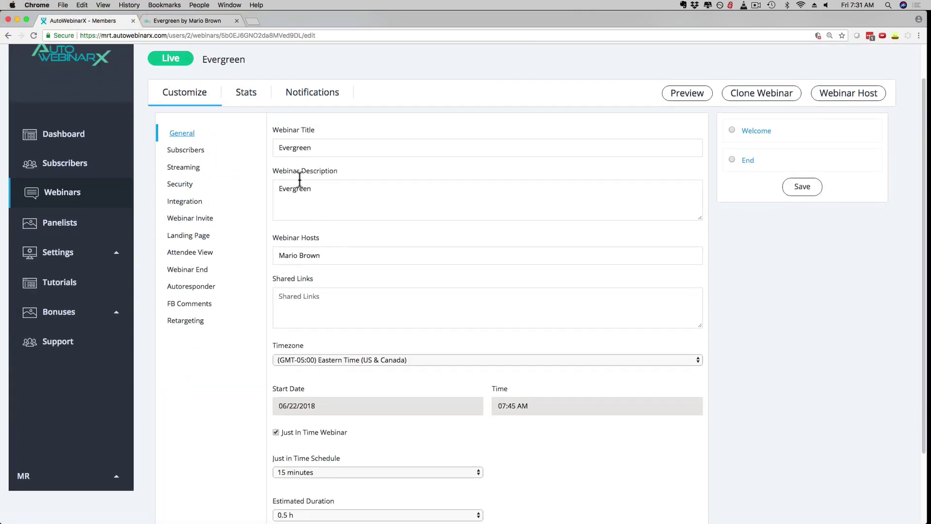
{"action": "scroll", "coordinate": [301, 233], "scroll_direction": "down", "scroll_amount": 1}
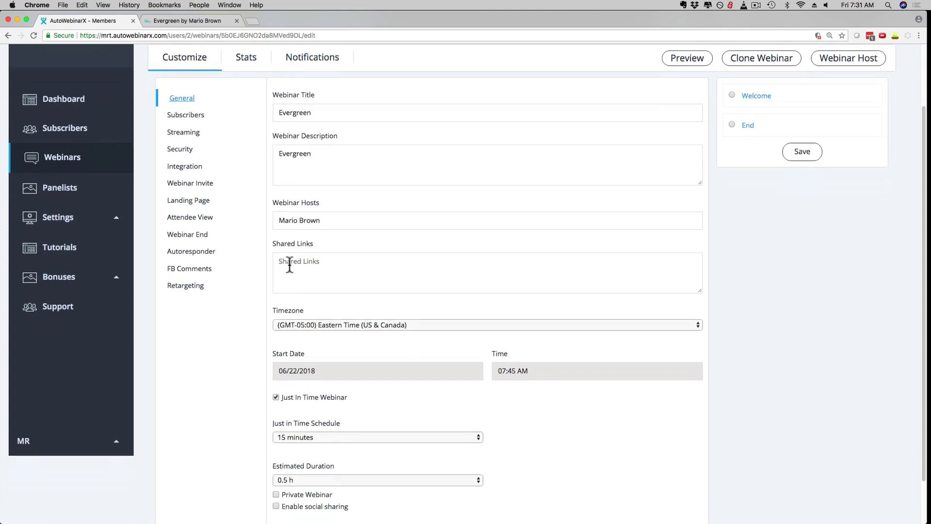
{"action": "left_click", "coordinate": [290, 263]}
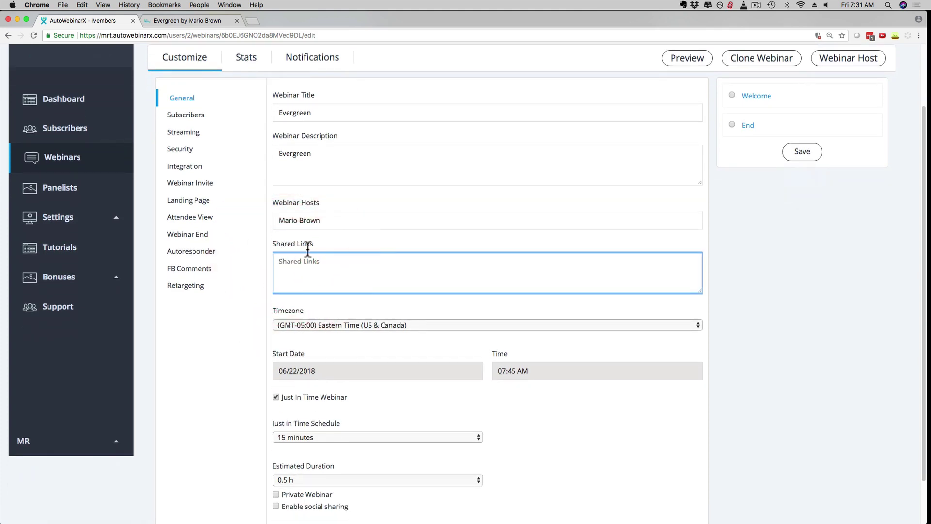
{"action": "scroll", "coordinate": [295, 267], "scroll_direction": "down", "scroll_amount": 2}
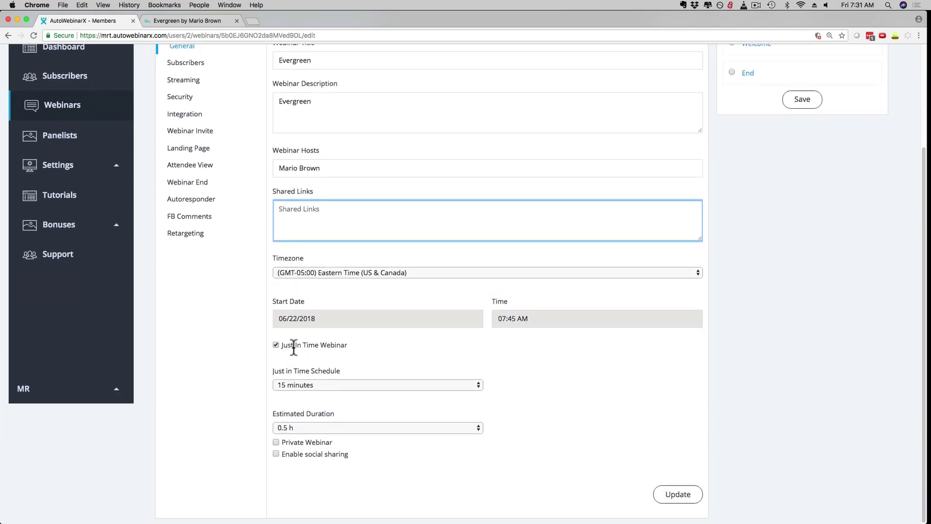
{"action": "scroll", "coordinate": [236, 380], "scroll_direction": "up", "scroll_amount": 2}
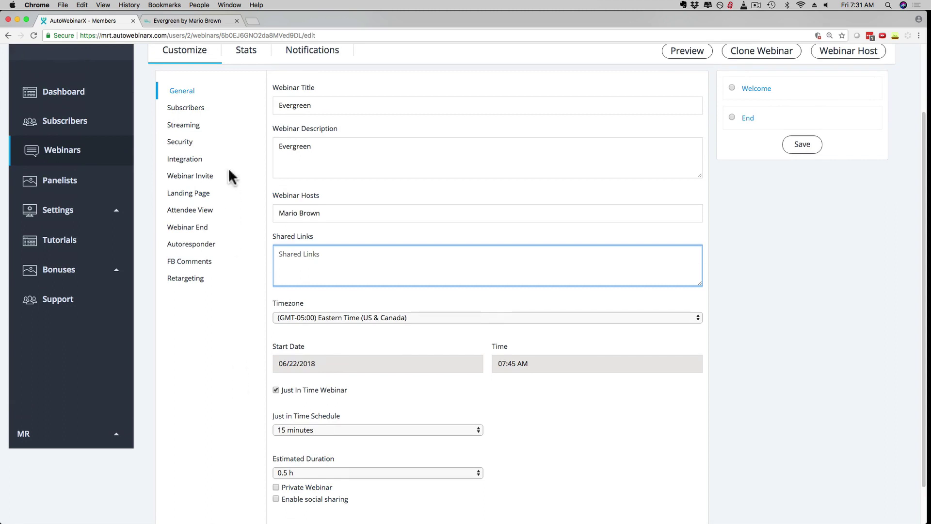
Review the Evergreen webinar's automated YouTube streaming settings, including the video URL suggestions, and view its allowed-panelist security settings.
{"action": "left_click", "coordinate": [196, 130]}
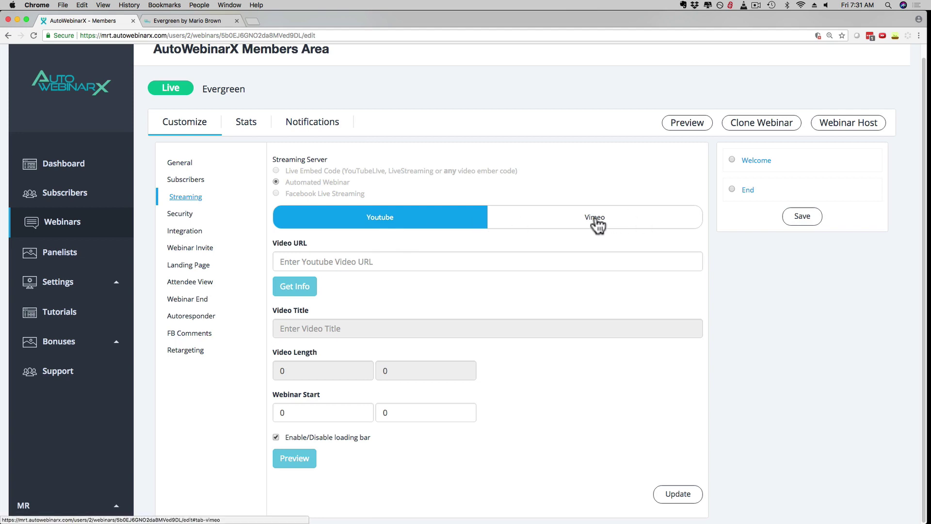
{"action": "left_click", "coordinate": [324, 260]}
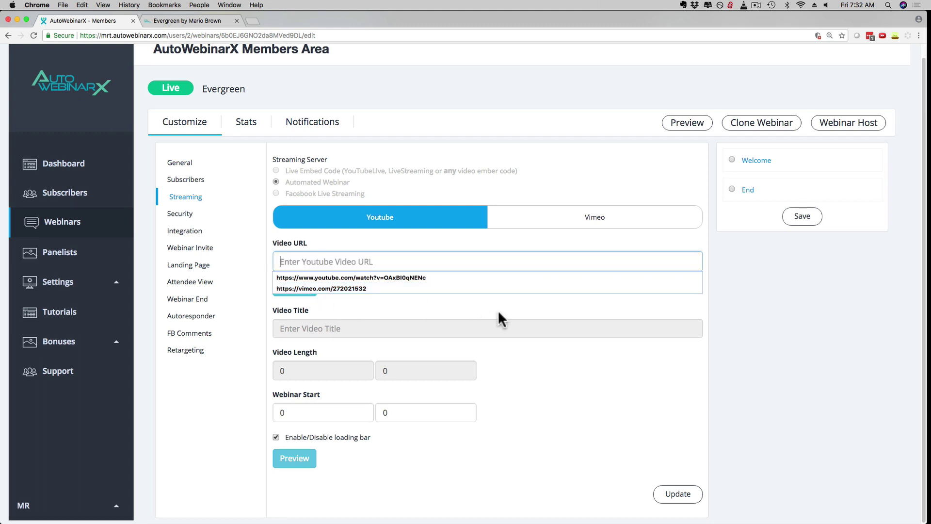
{"action": "left_click", "coordinate": [758, 318]}
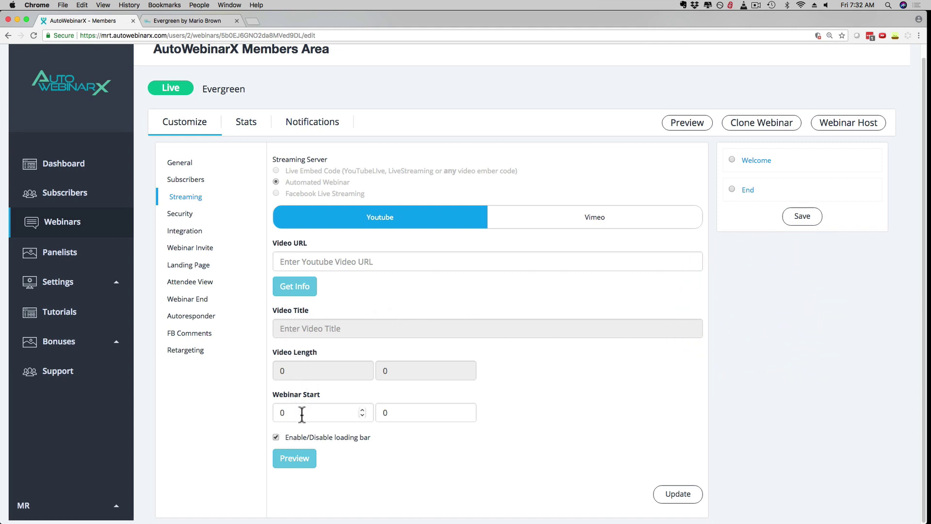
{"action": "left_click", "coordinate": [181, 215]}
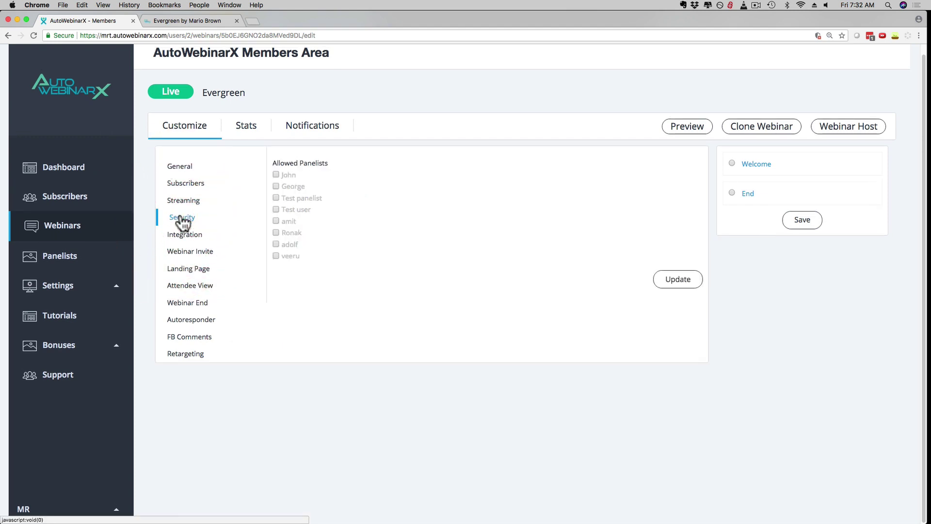
View the Evergreen webinar's integration form code, then show its invite settings and select the webinar invite URL.
{"action": "left_click", "coordinate": [180, 235]}
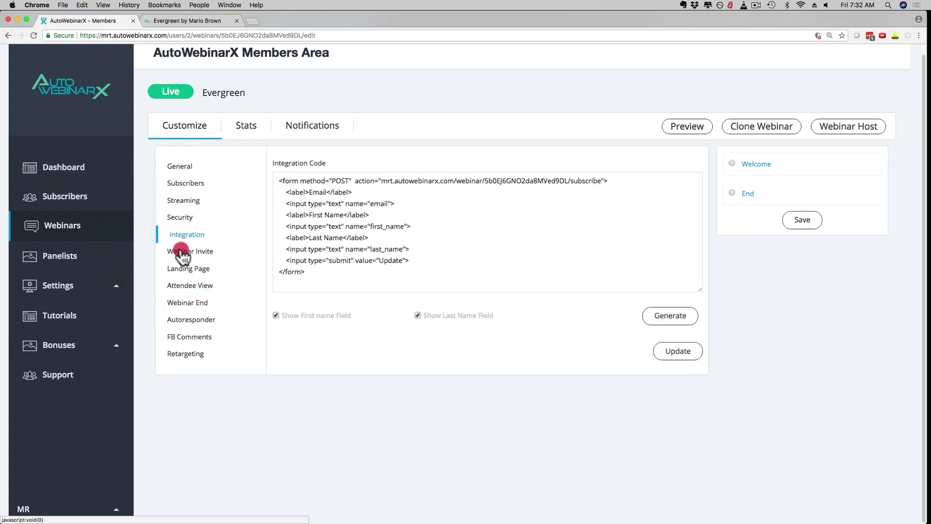
{"action": "left_click", "coordinate": [182, 253]}
{"action": "left_click", "coordinate": [397, 186]}
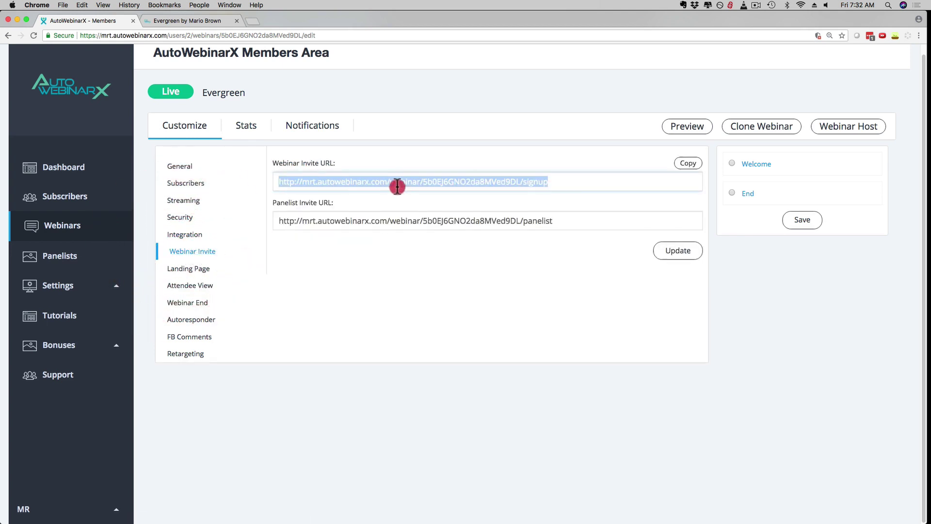
{"action": "left_click_drag", "start_coordinate": [397, 186], "coordinate": [565, 182]}
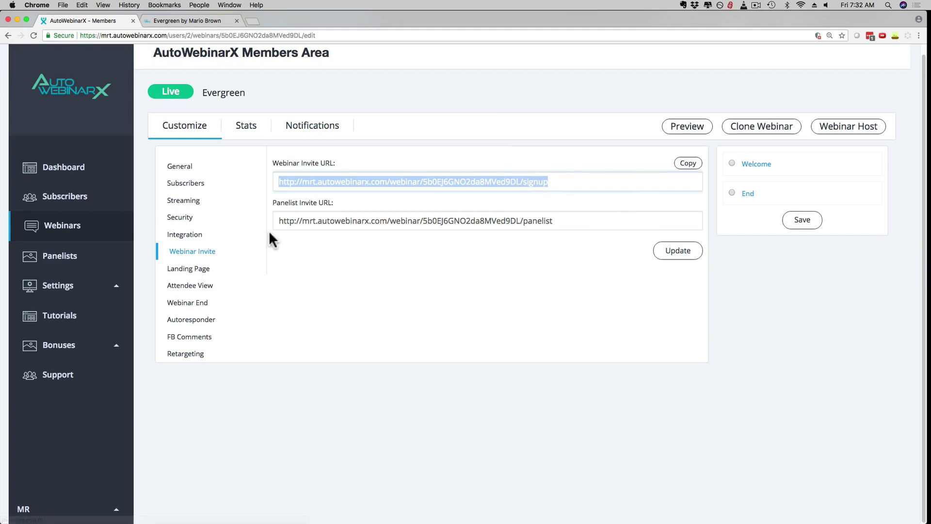
Open the Evergreen webinar's host page and examine its questions, stats, URL sharing and broadcast message areas.
{"action": "left_click", "coordinate": [854, 130]}
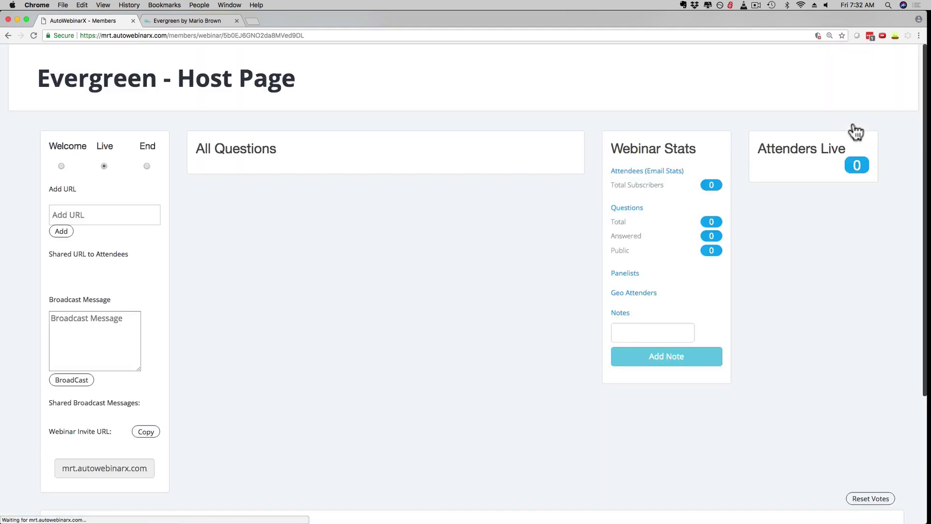
{"action": "scroll", "coordinate": [254, 217], "scroll_direction": "down", "scroll_amount": 3}
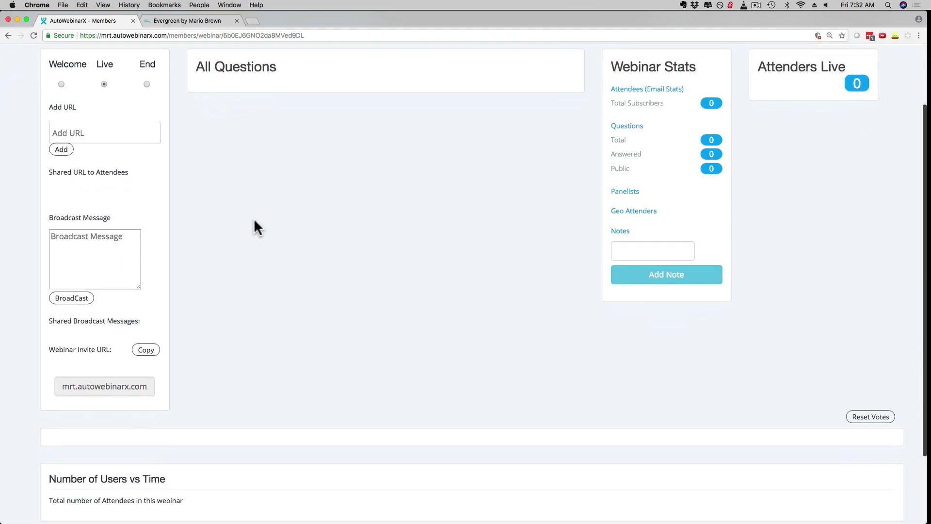
{"action": "scroll", "coordinate": [254, 217], "scroll_direction": "up", "scroll_amount": 3}
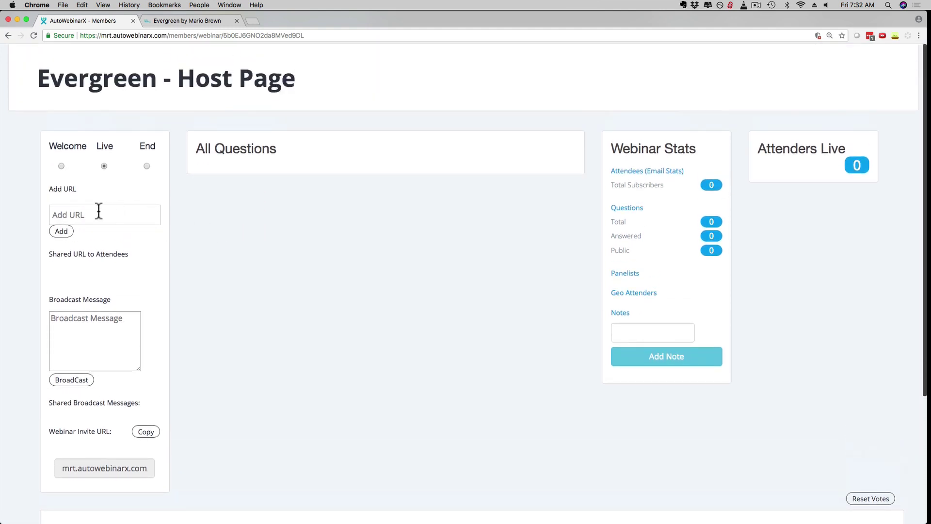
{"action": "left_click", "coordinate": [77, 214]}
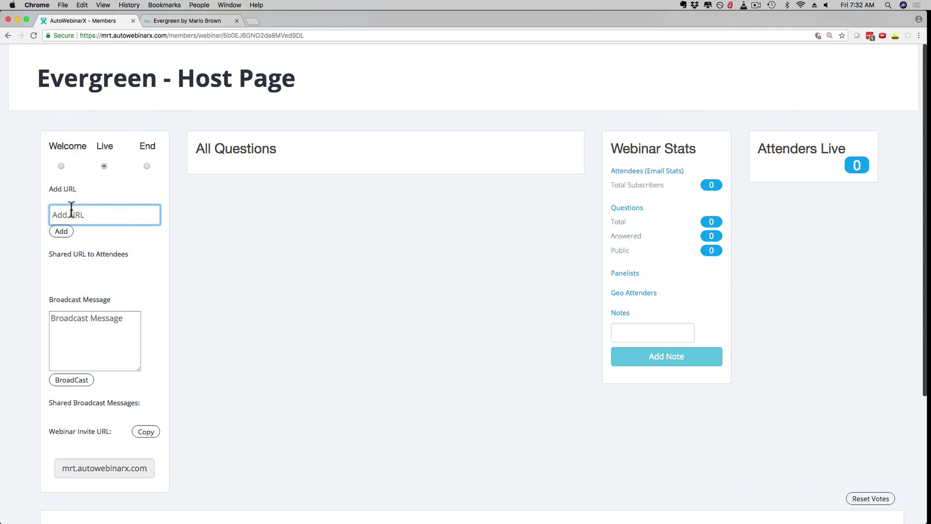
{"action": "left_click", "coordinate": [79, 321]}
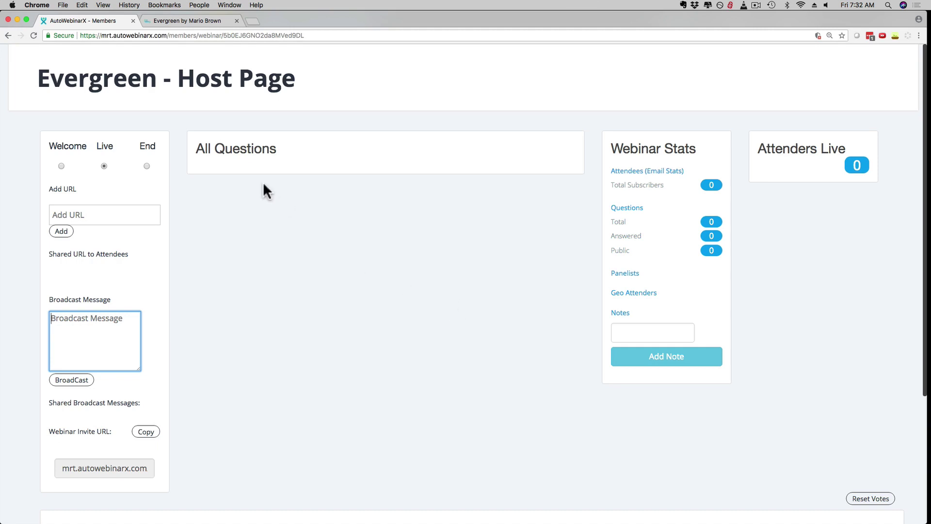
Return to the Evergreen webinar's settings and review the streaming server options, including live embed code and Facebook live streaming.
{"action": "left_click", "coordinate": [8, 35]}
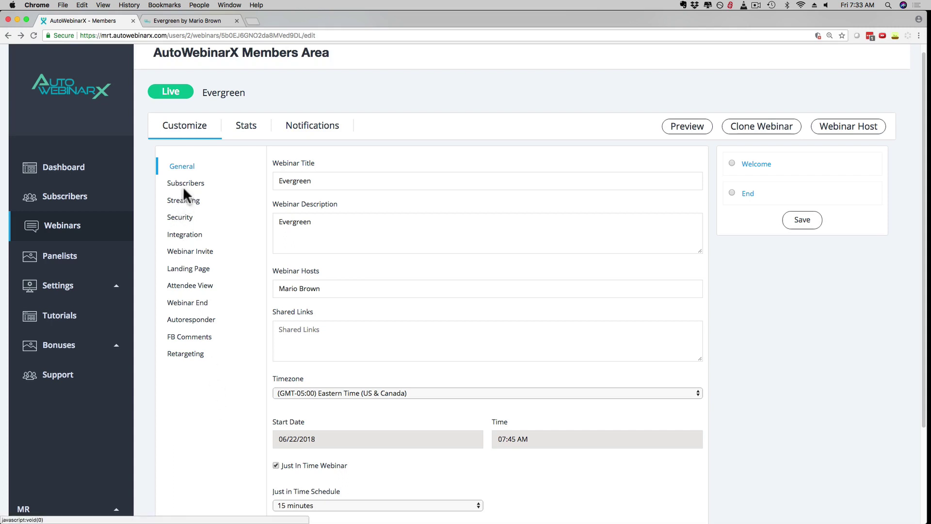
{"action": "left_click", "coordinate": [183, 200]}
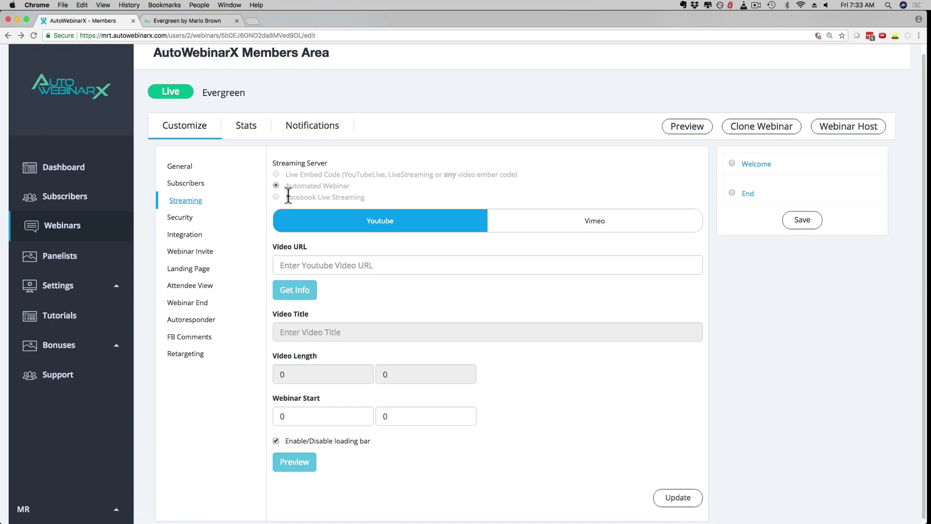
{"action": "left_click_drag", "start_coordinate": [287, 197], "coordinate": [495, 173]}
{"action": "left_click", "coordinate": [553, 165]}
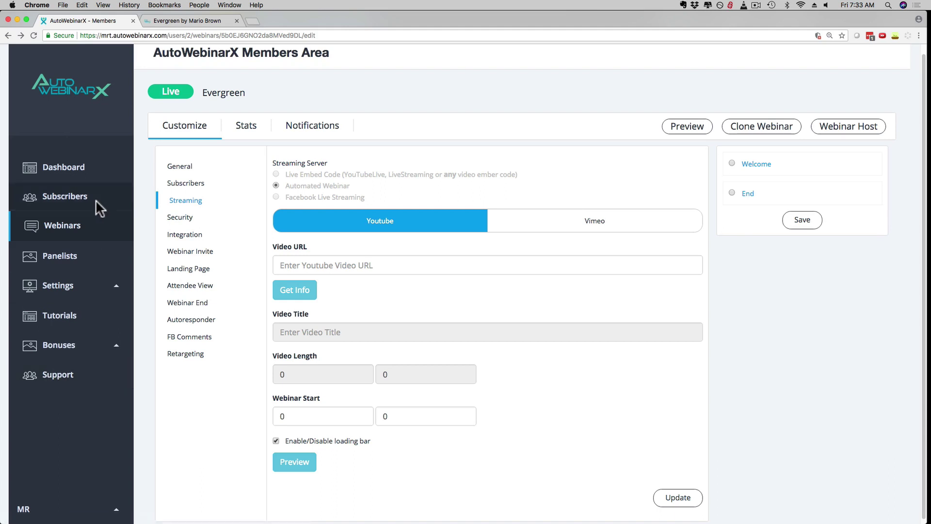
Review the Evergreen webinar's general settings, including the start date, just-in-time schedule and estimated duration.
{"action": "left_click", "coordinate": [170, 167]}
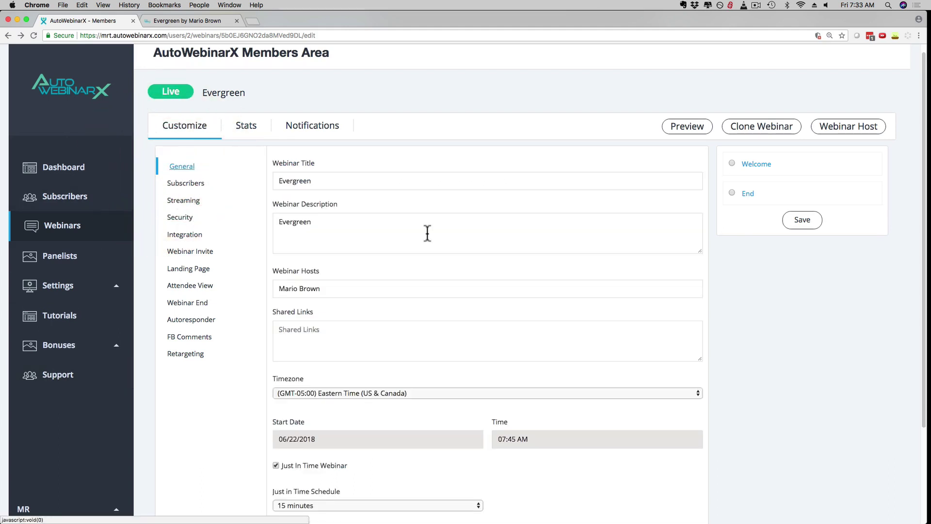
{"action": "scroll", "coordinate": [402, 235], "scroll_direction": "down", "scroll_amount": 2}
{"action": "scroll", "coordinate": [403, 235], "scroll_direction": "down", "scroll_amount": 1}
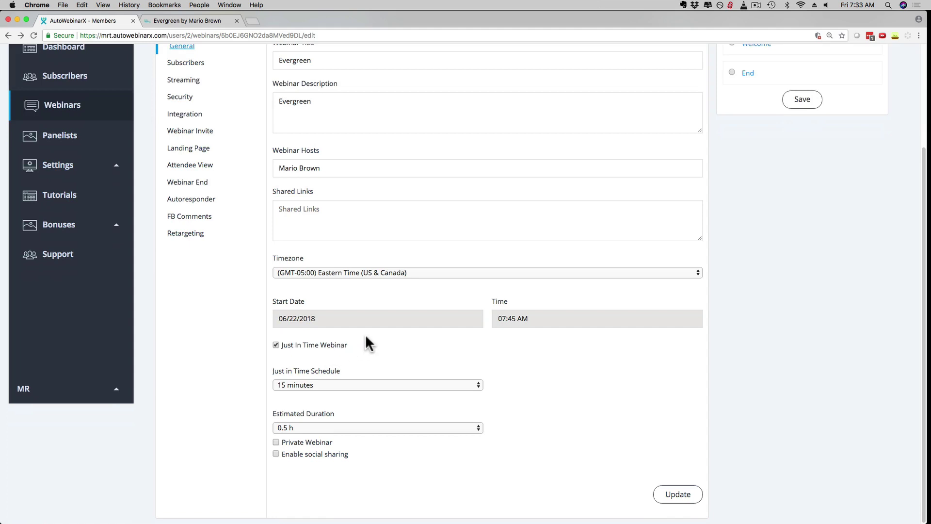
{"action": "scroll", "coordinate": [296, 374], "scroll_direction": "up", "scroll_amount": 3}
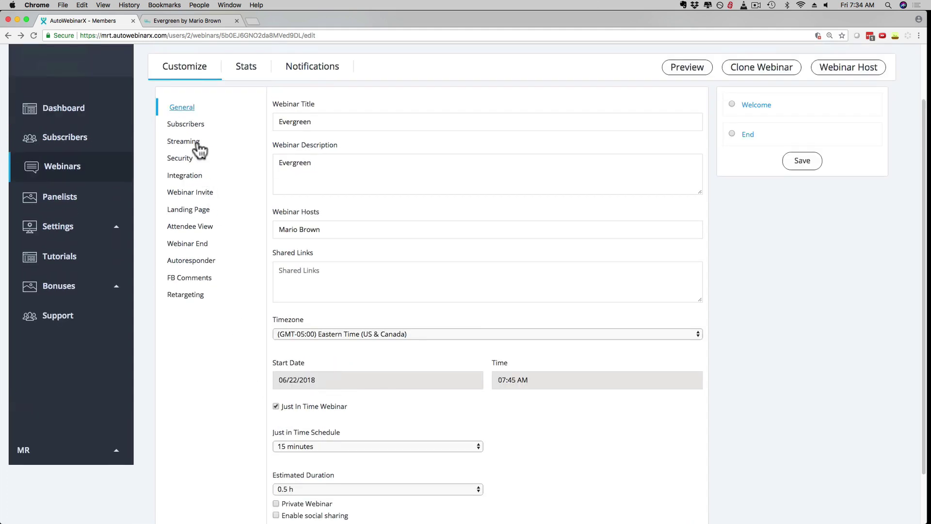
Show the Evergreen webinar's automated streaming settings again, then switch to its sign-up page and reload it to check the countdown.
{"action": "left_click", "coordinate": [180, 140]}
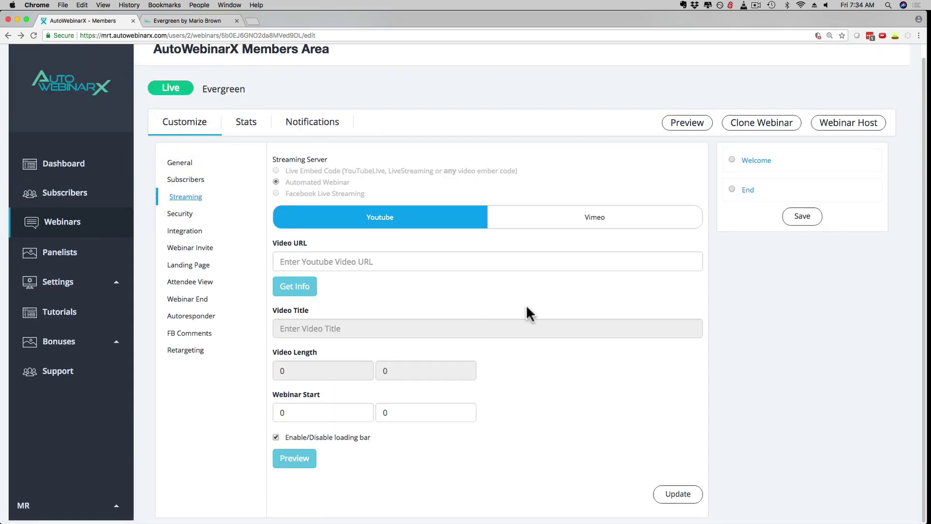
{"action": "left_click", "coordinate": [182, 19]}
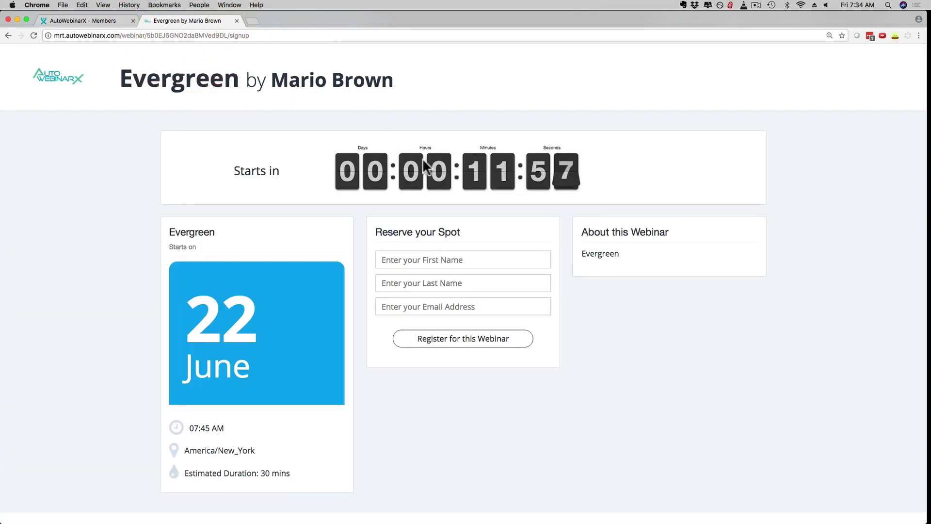
{"action": "left_click", "coordinate": [33, 36]}
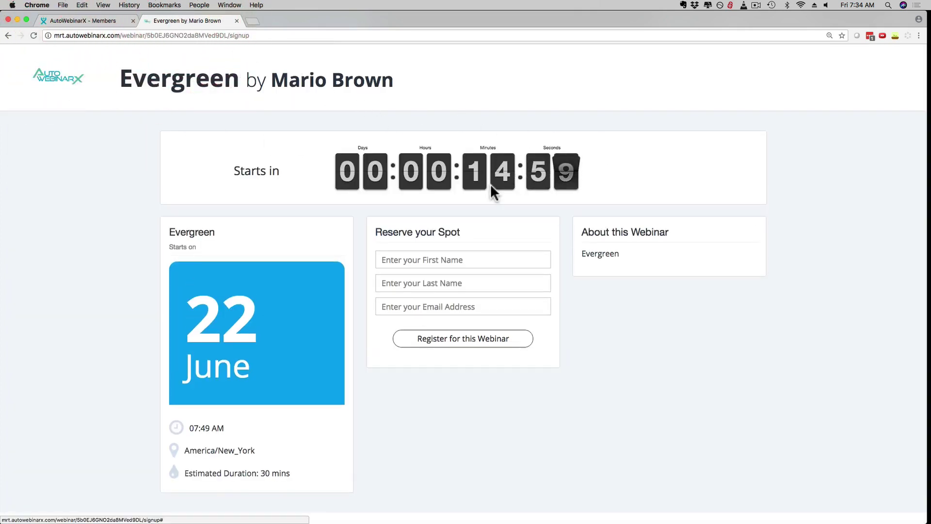